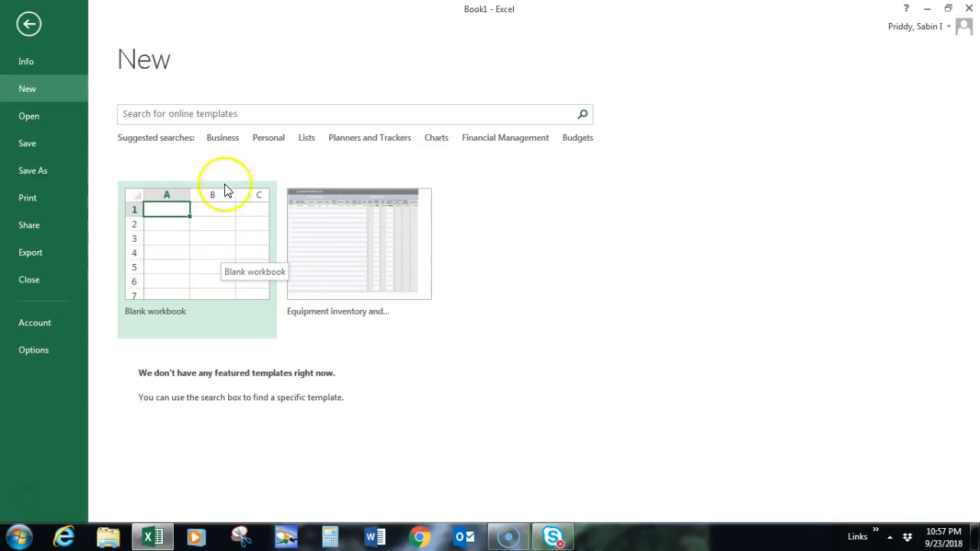
Step: Open the recent Excel 101 workbook and enable its external data content
click(262, 116)
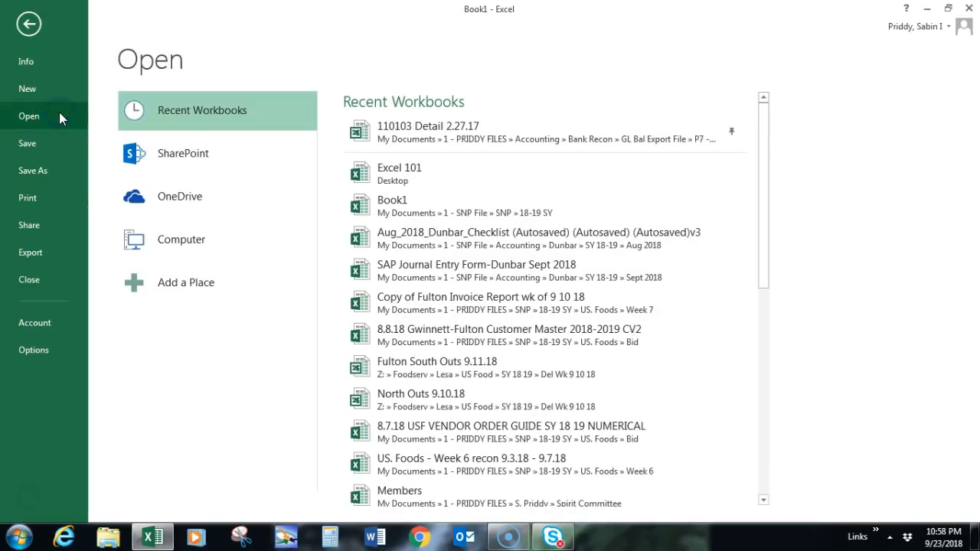
click(29, 118)
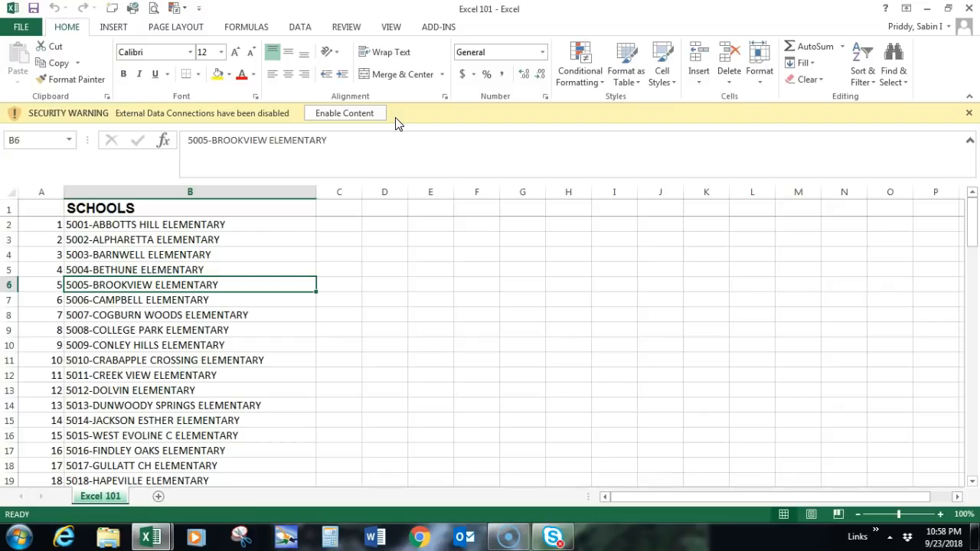
click(375, 114)
click(373, 114)
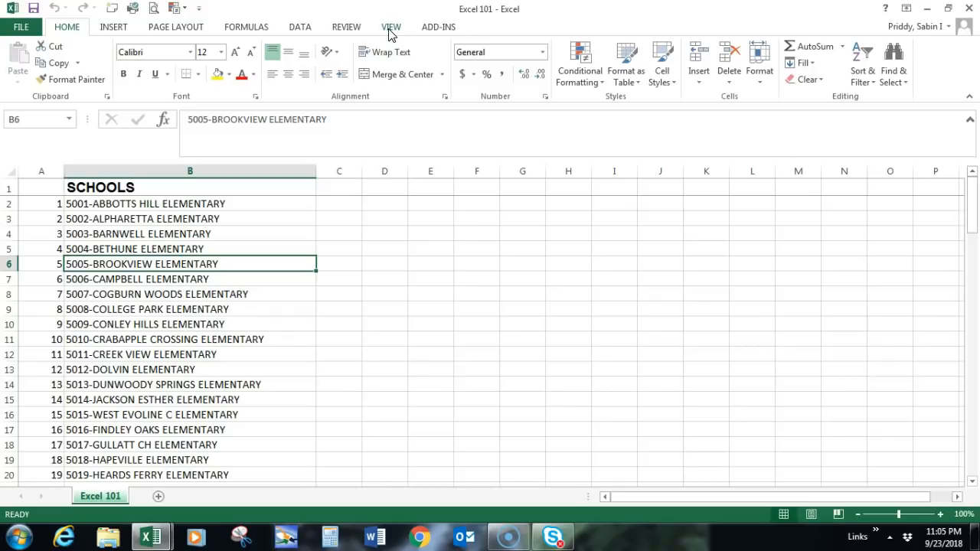
Step: Add a new worksheet to the workbook and move it in front of the Excel 101 sheet
click(115, 29)
click(158, 497)
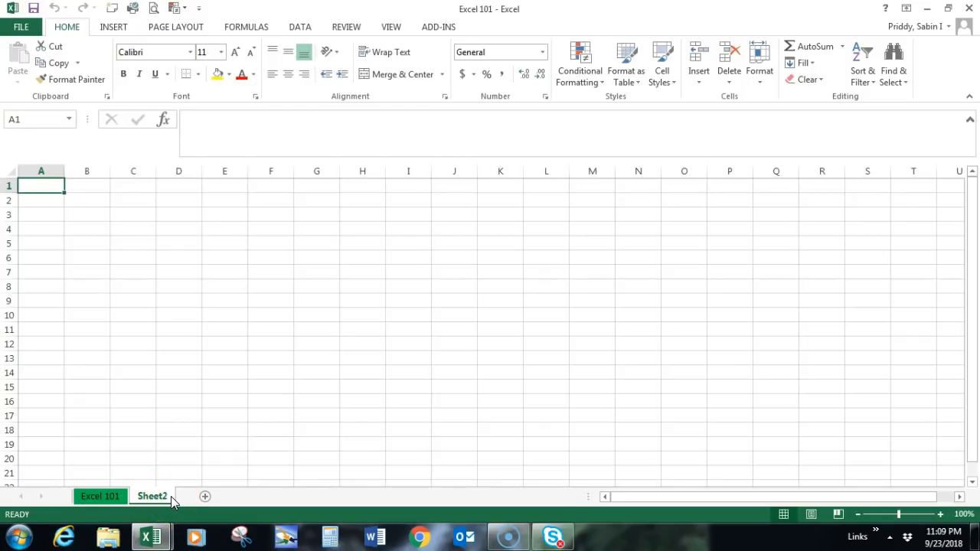
double_click(157, 496)
drag(151, 495, 87, 497)
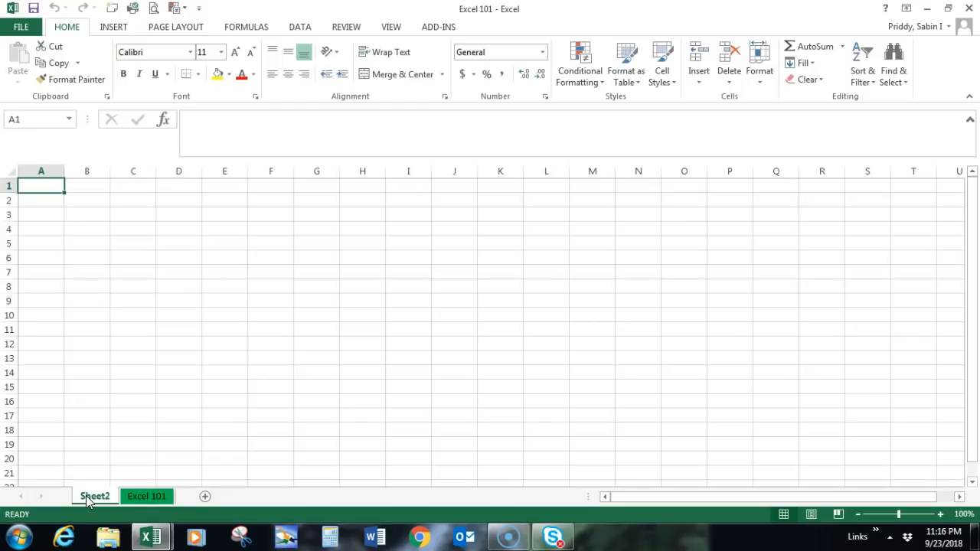
Step: Delete the newly added blank worksheet
right_click(87, 498)
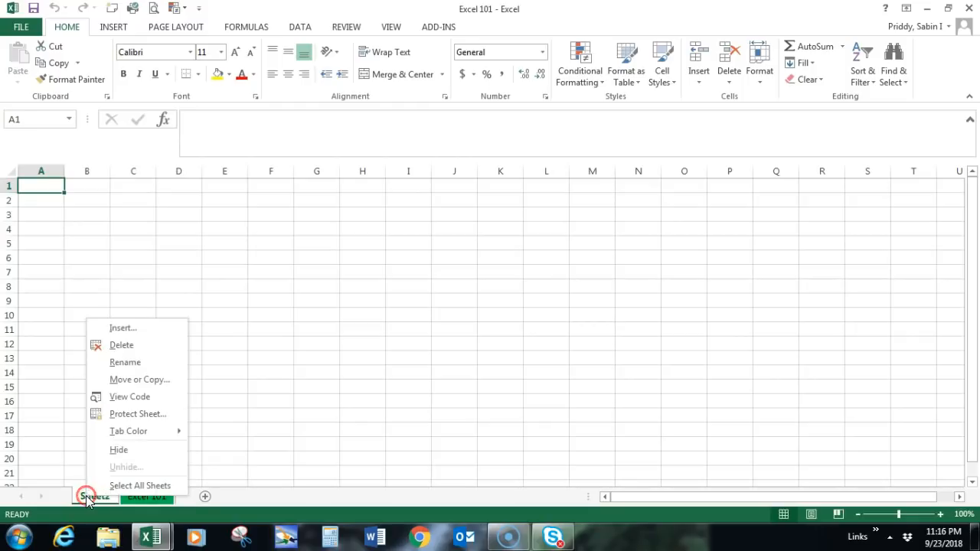
click(121, 345)
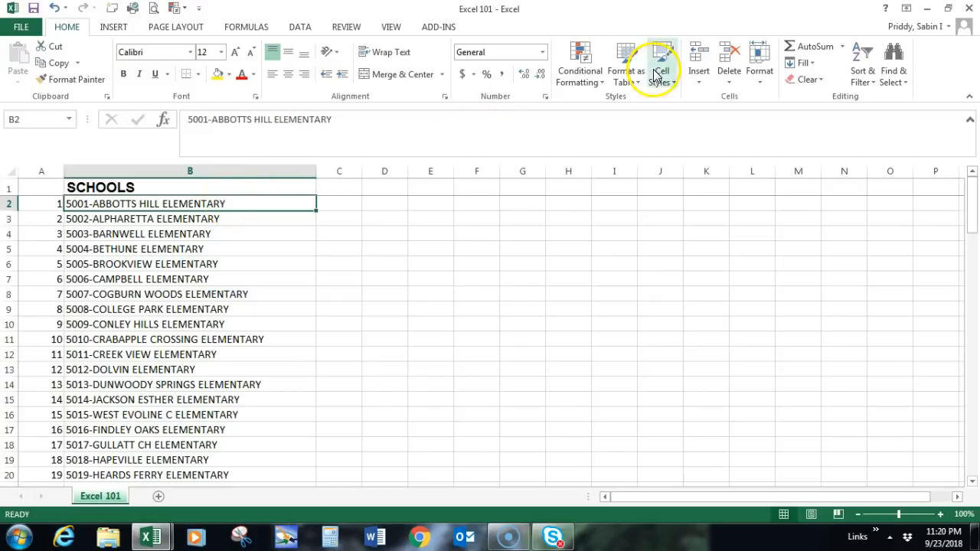
Step: Insert two blank columns, one at a time, between the number column and the SCHOOLS column
click(699, 78)
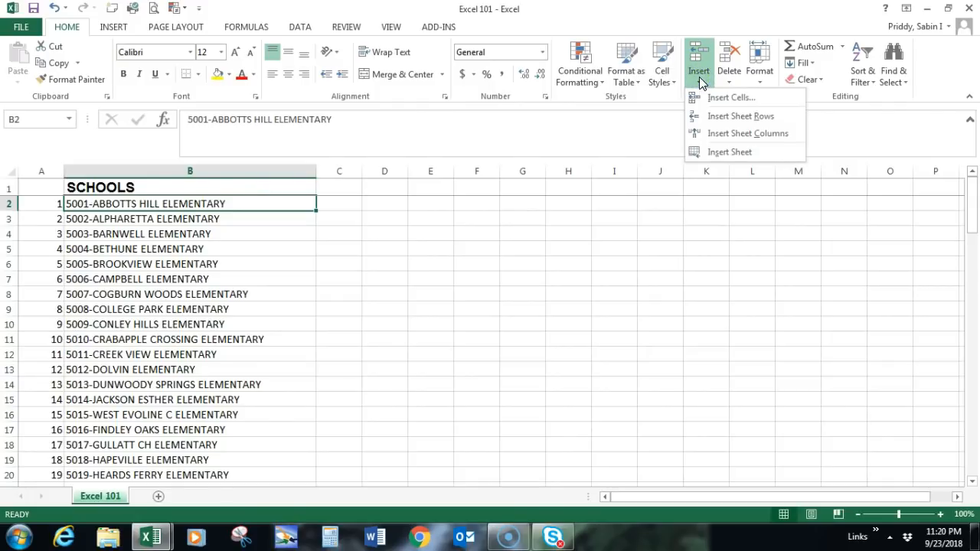
click(721, 132)
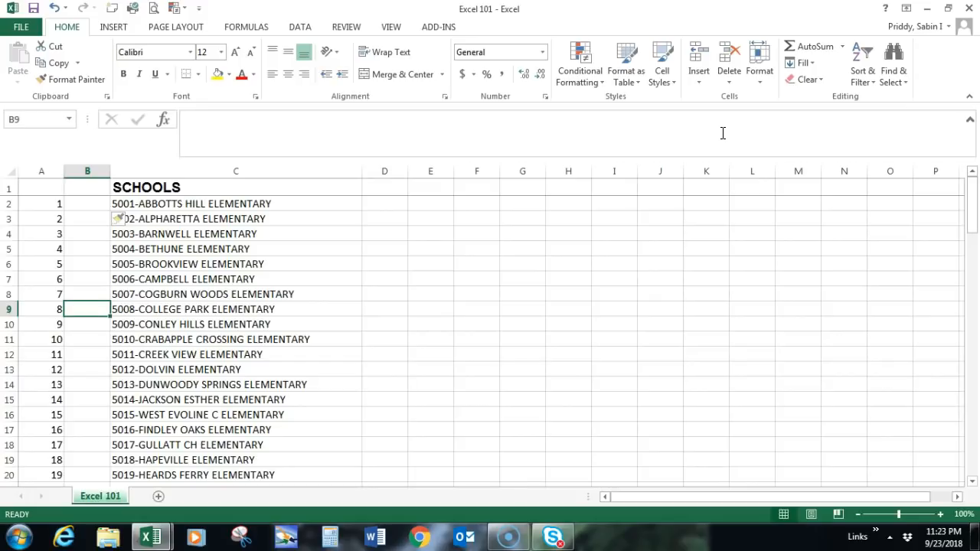
click(243, 171)
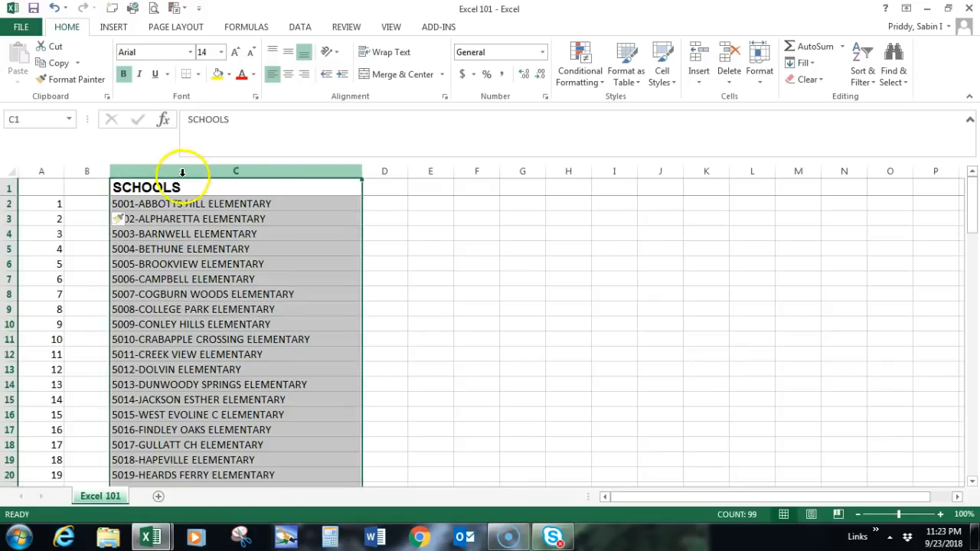
right_click(257, 171)
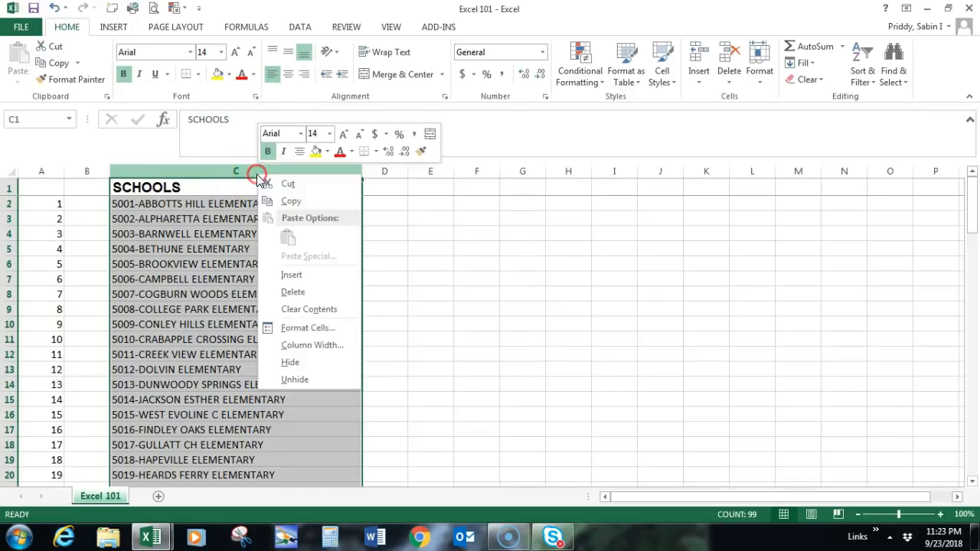
click(292, 275)
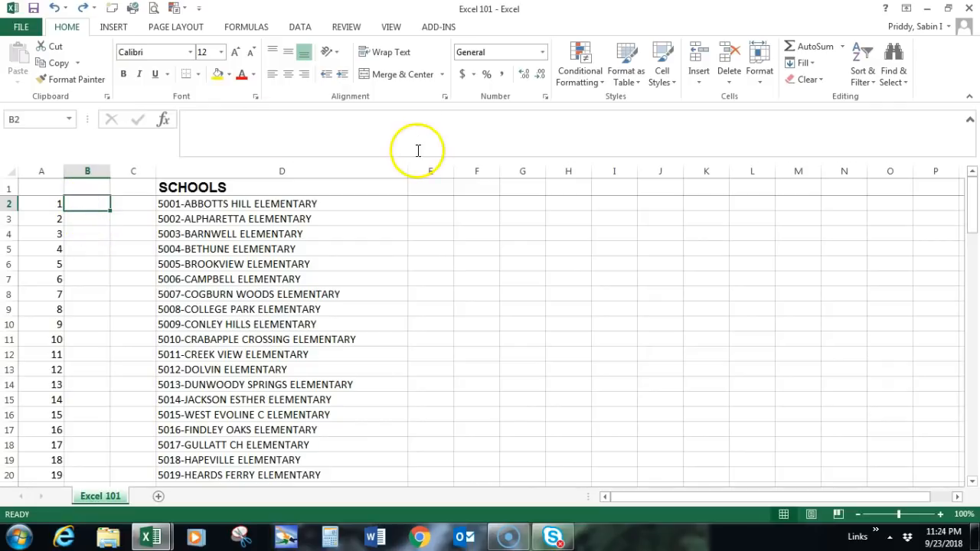
Step: Delete the two blank columns before the SCHOOLS column, one at a time
click(731, 81)
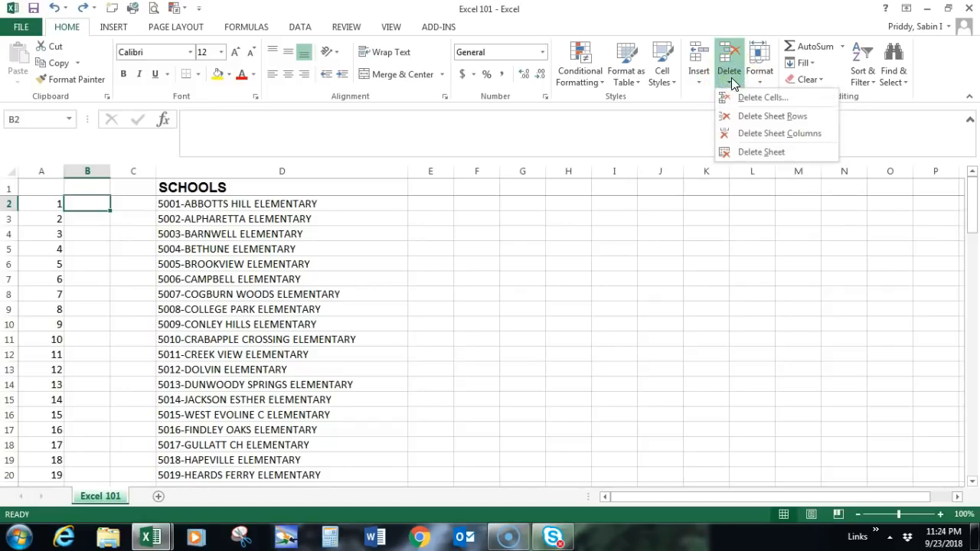
click(751, 135)
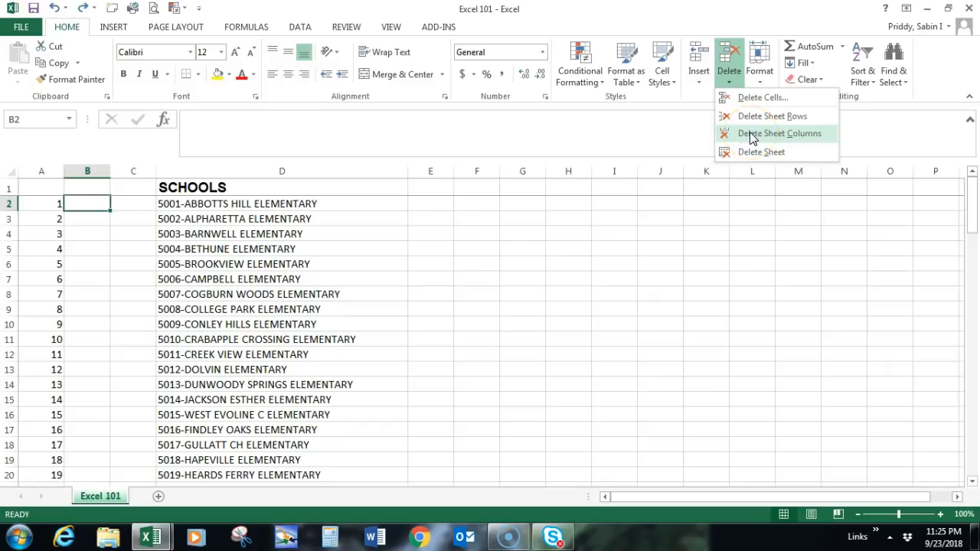
click(751, 134)
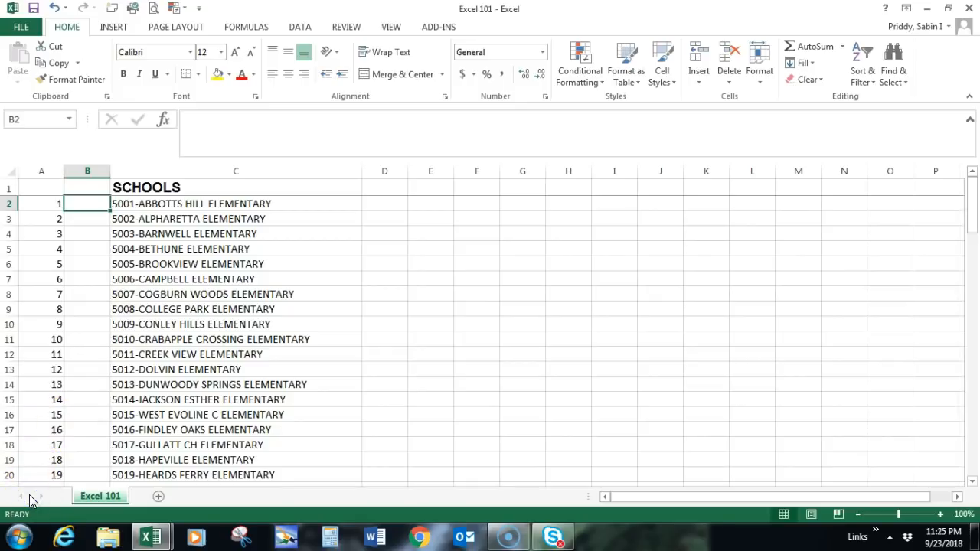
click(85, 170)
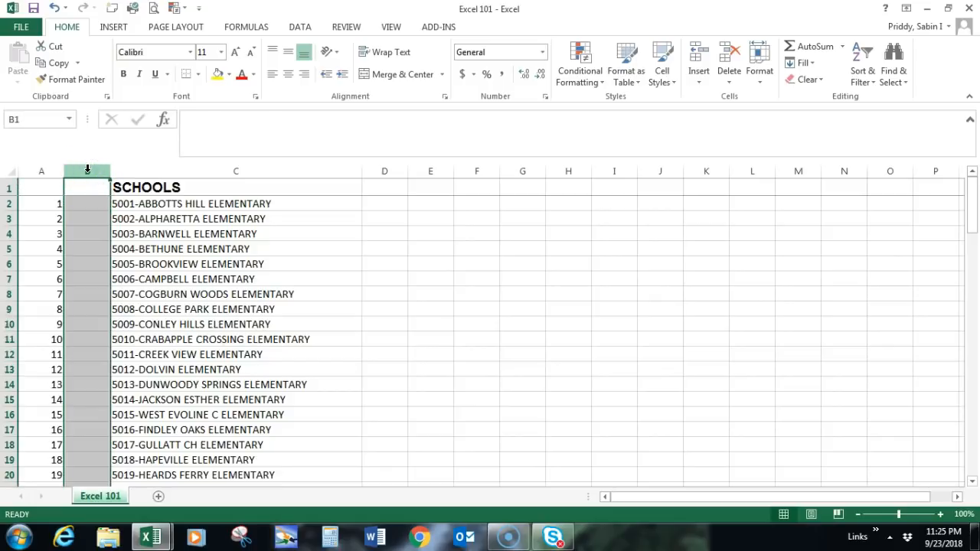
right_click(87, 169)
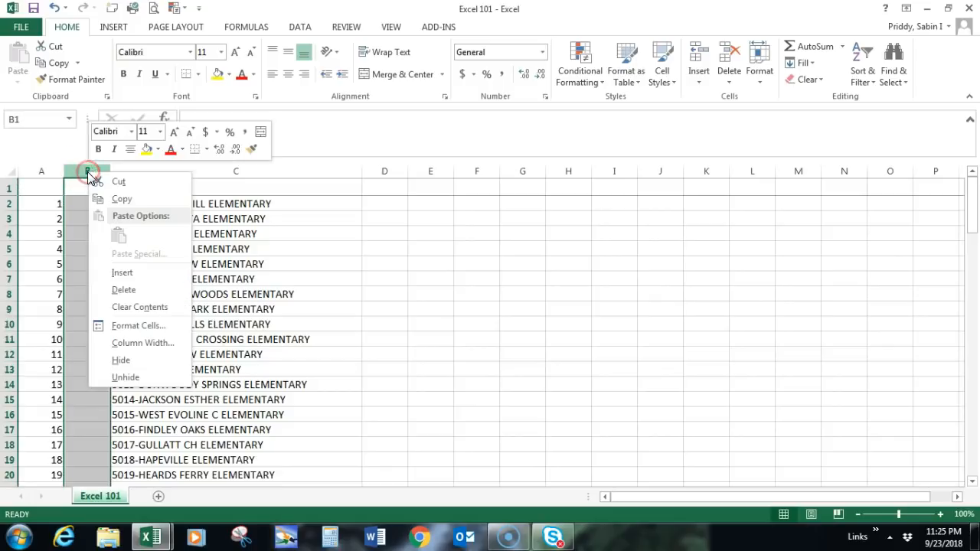
click(115, 291)
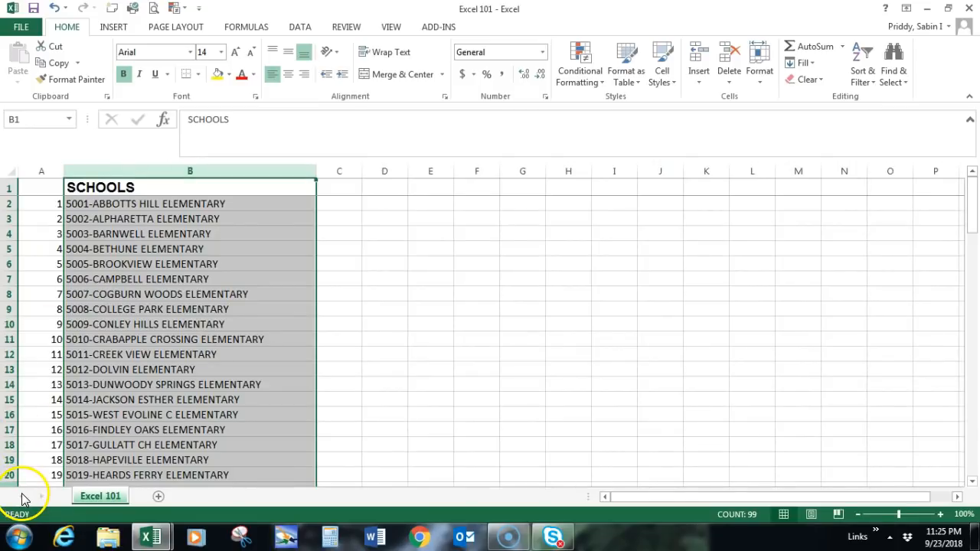
click(143, 249)
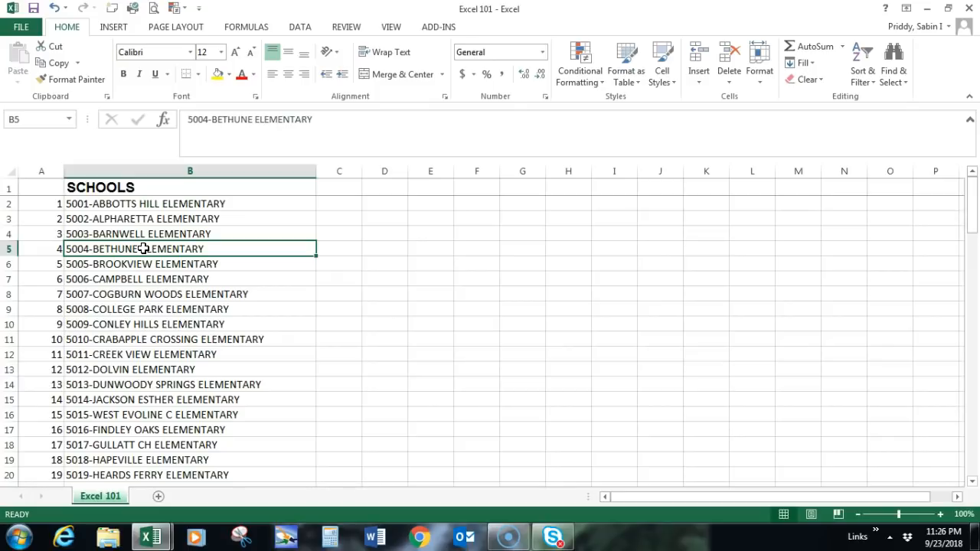
Step: Insert two blank rows, one at a time, above the 5002-ALPHARETTA ELEMENTARY row
click(9, 219)
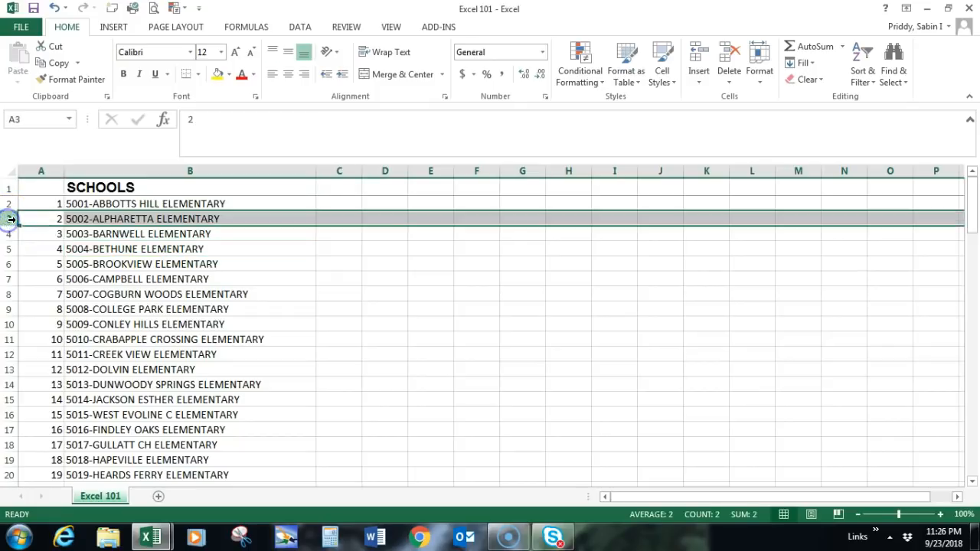
click(698, 73)
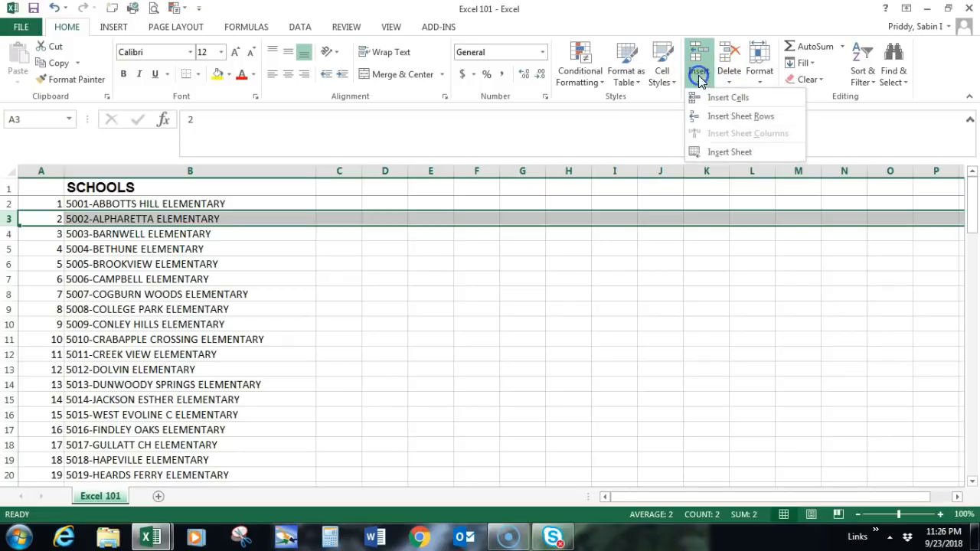
click(713, 119)
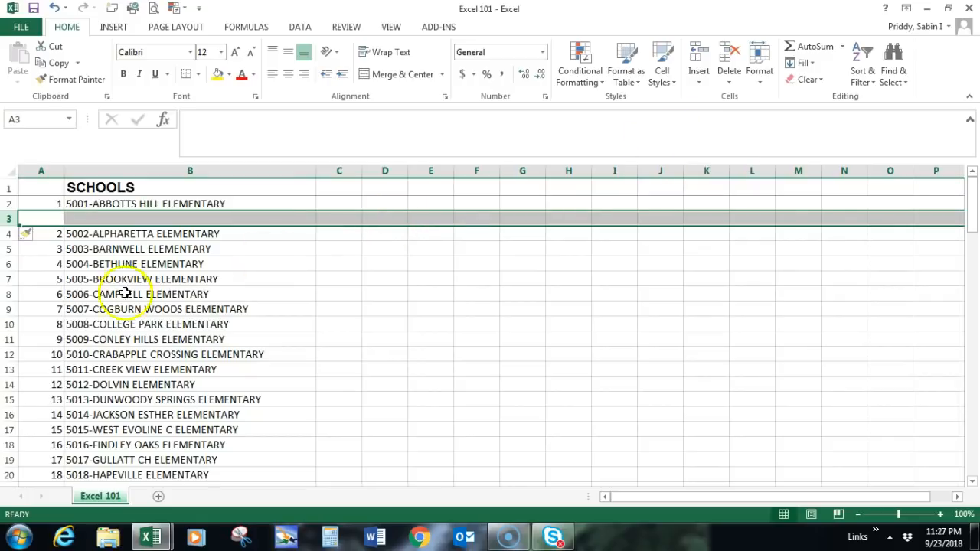
click(9, 234)
right_click(8, 234)
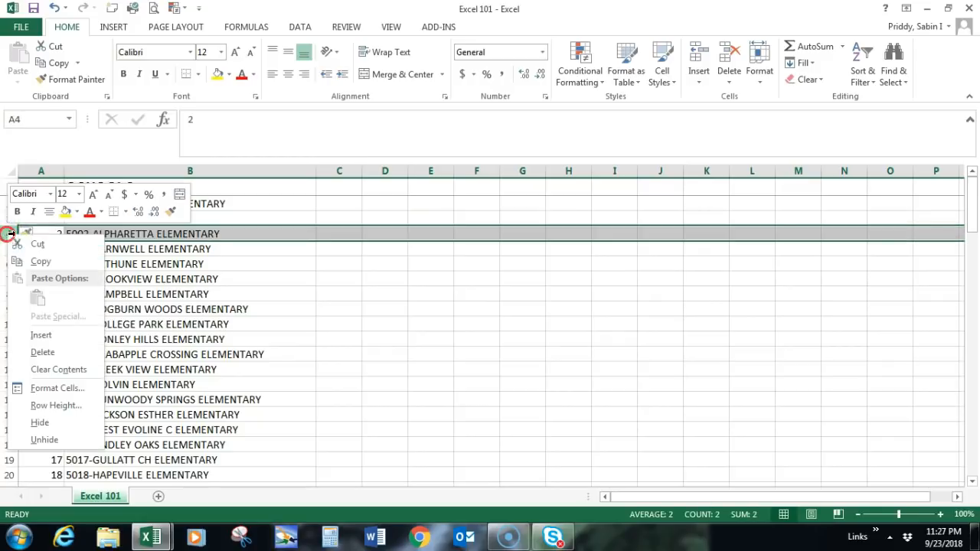
click(38, 337)
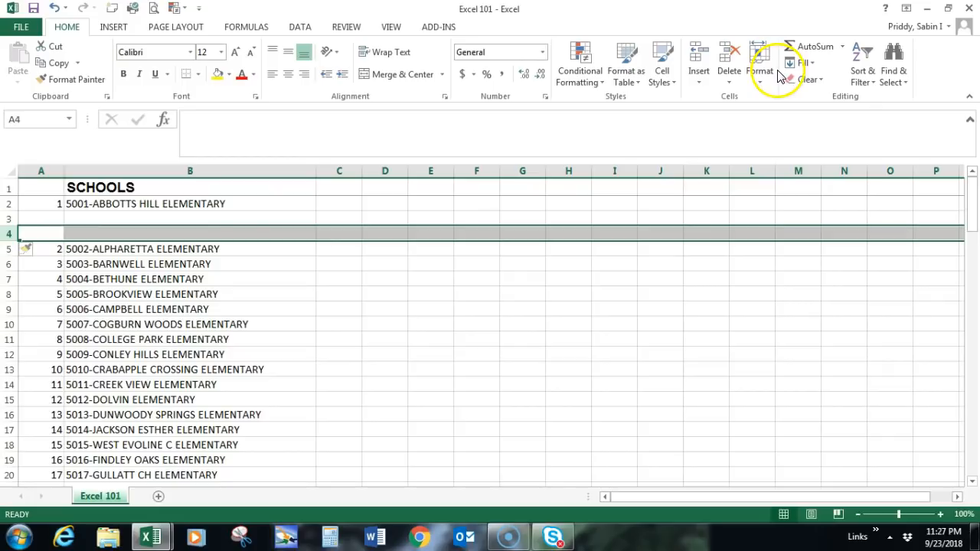
Step: Delete blank rows 4 and 3 above the 5002-ALPHARETTA ELEMENTARY row, one at a time
click(729, 85)
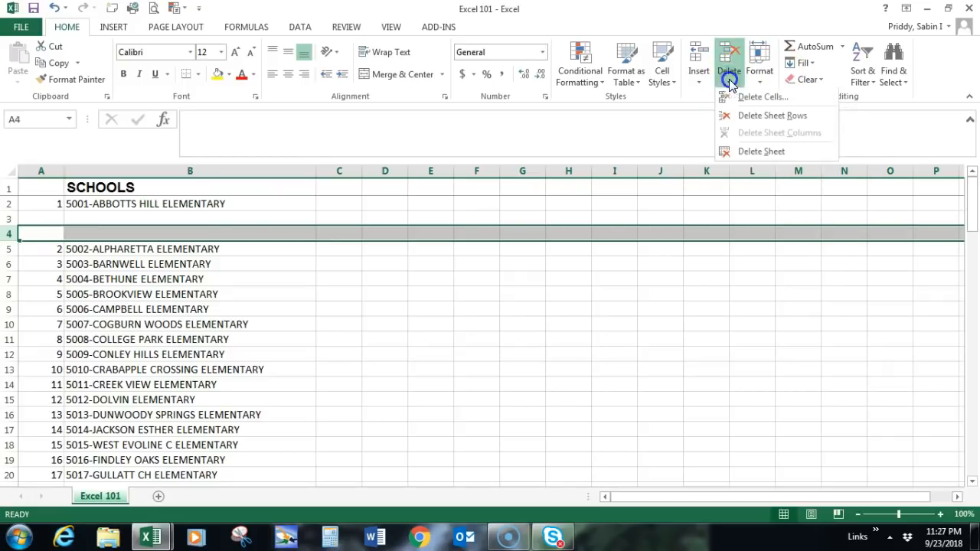
click(750, 119)
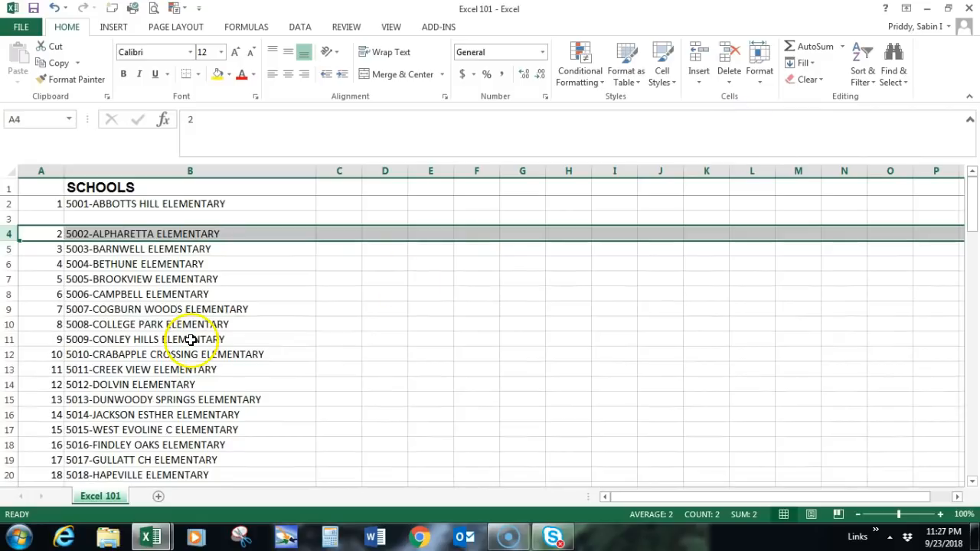
click(9, 219)
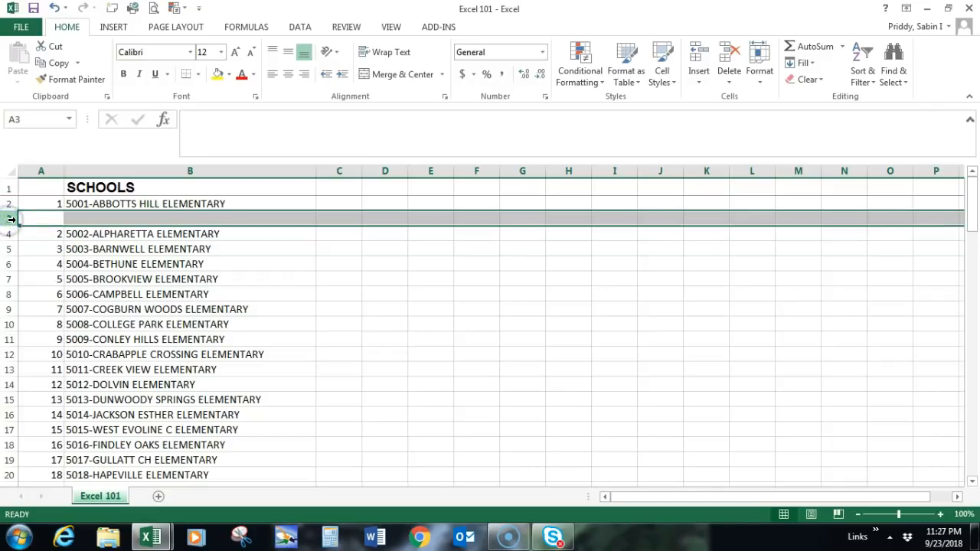
right_click(8, 219)
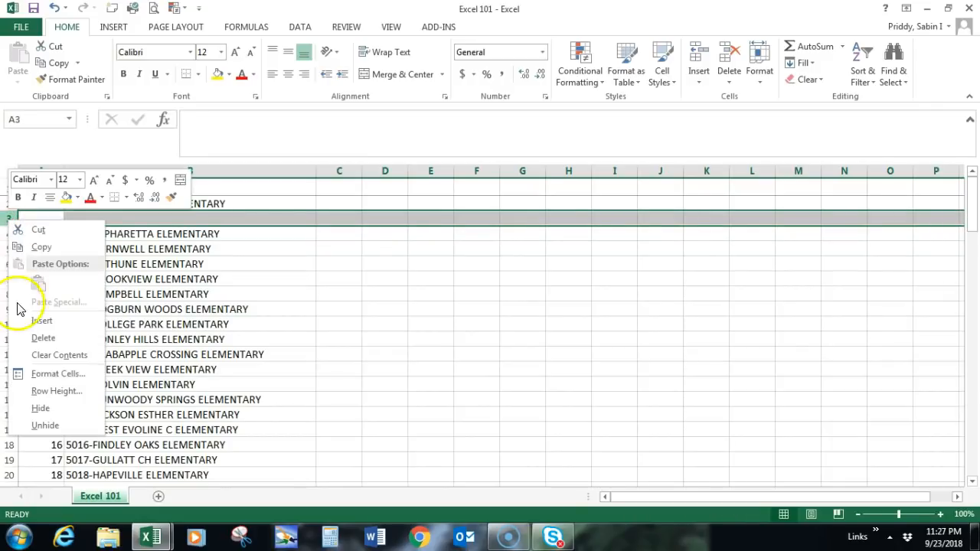
click(35, 342)
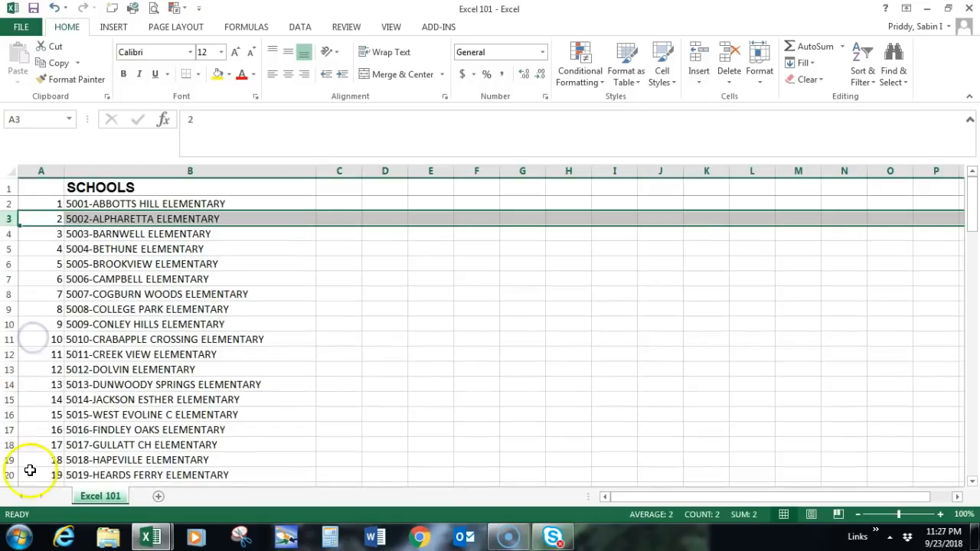
Step: Undo the last deletion in the school list
key(Right)
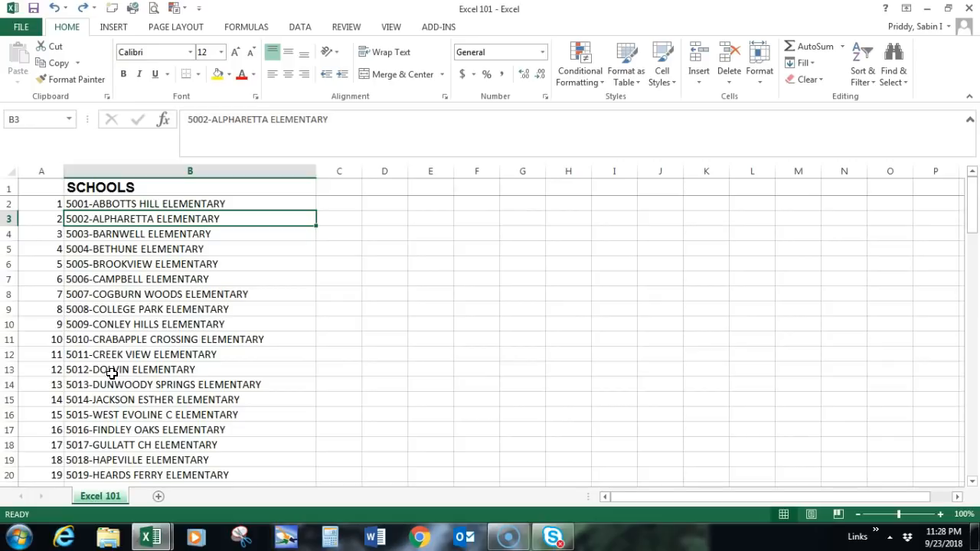
click(56, 9)
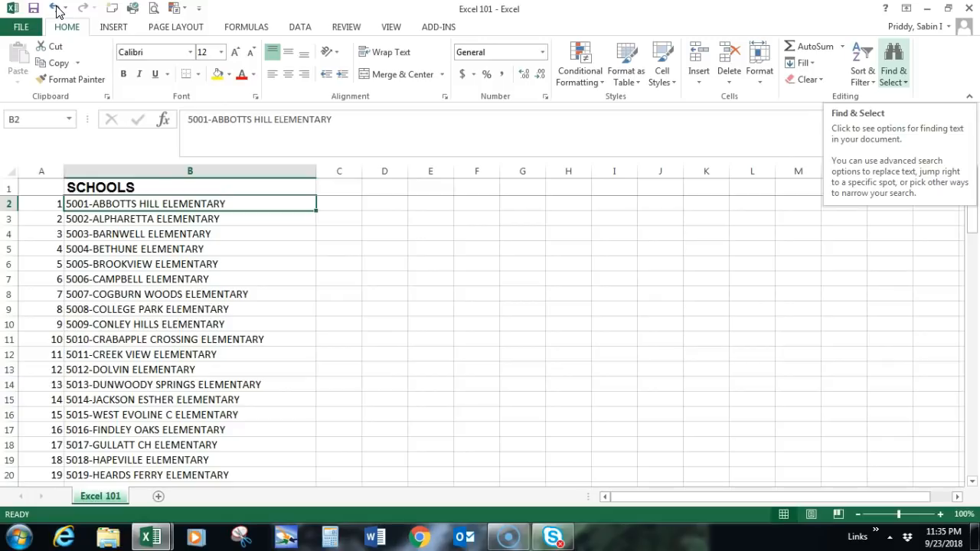
Step: Open Find for the school list and expand its advanced search options
click(894, 79)
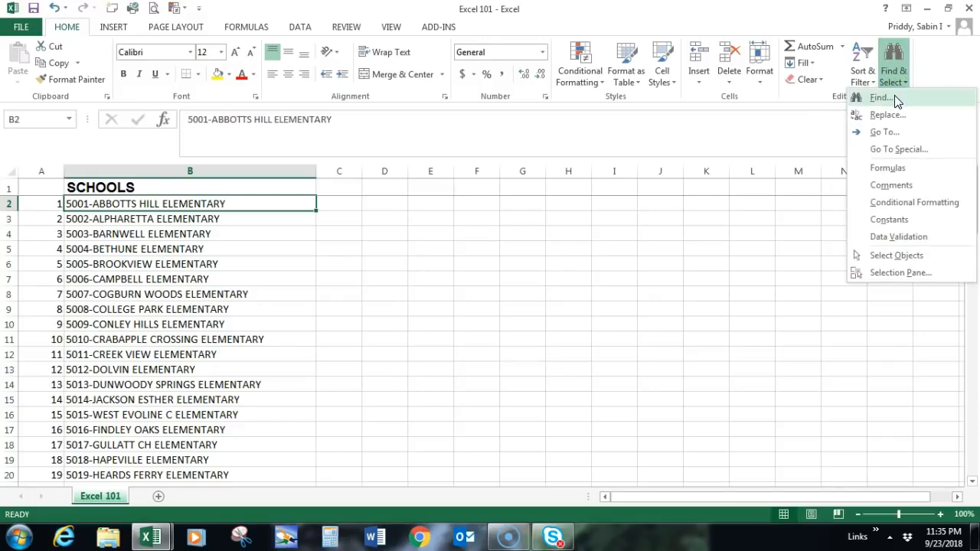
click(896, 100)
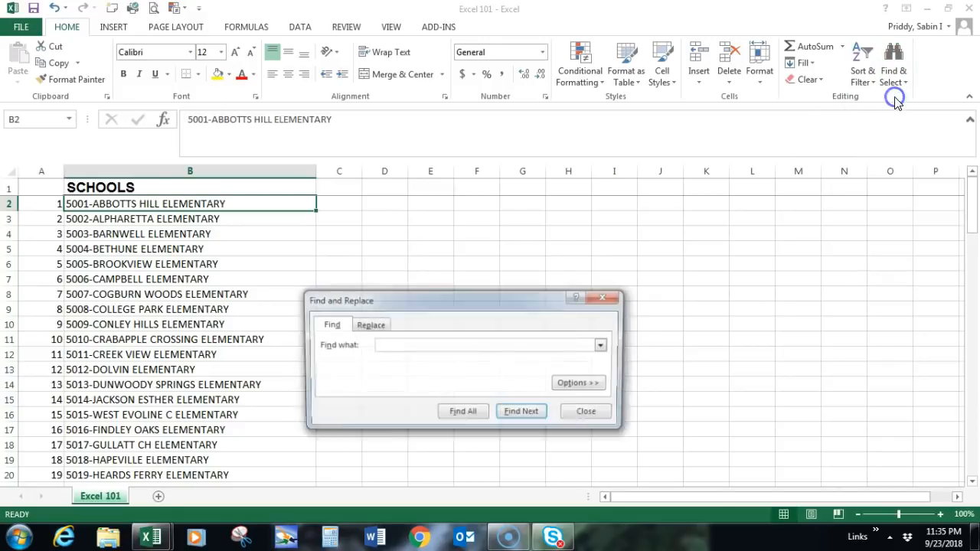
click(485, 345)
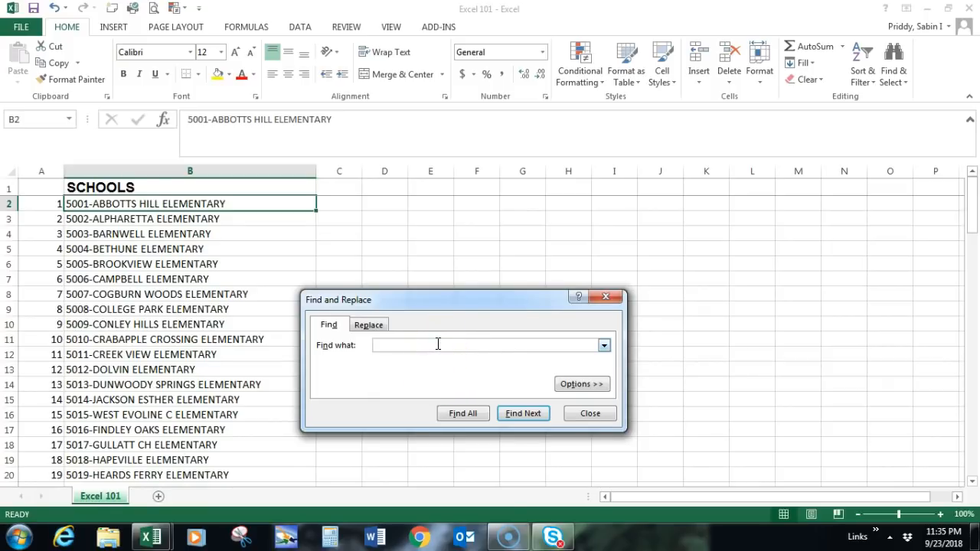
click(600, 389)
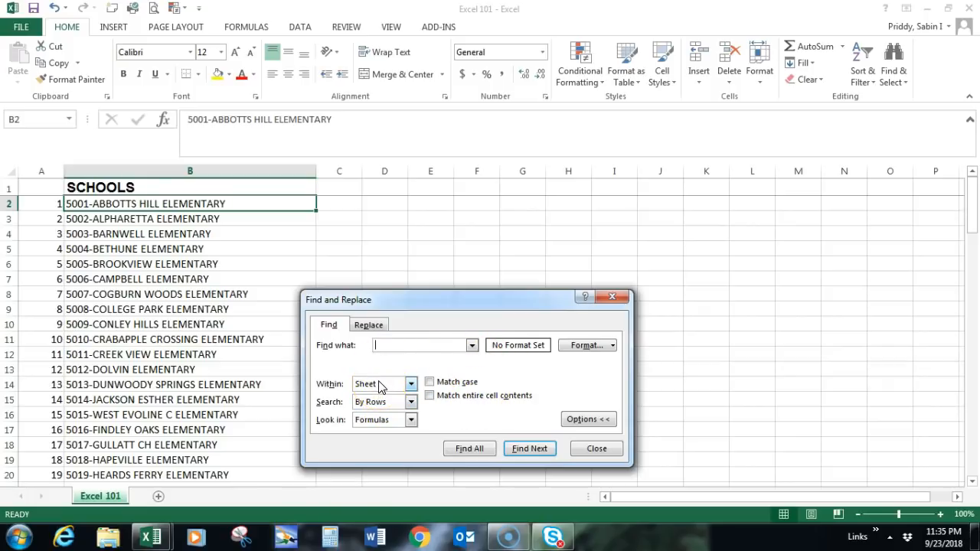
Step: Set Find to search within the whole Workbook, close the dialog, and reopen and close it once more without searching
click(410, 383)
click(394, 413)
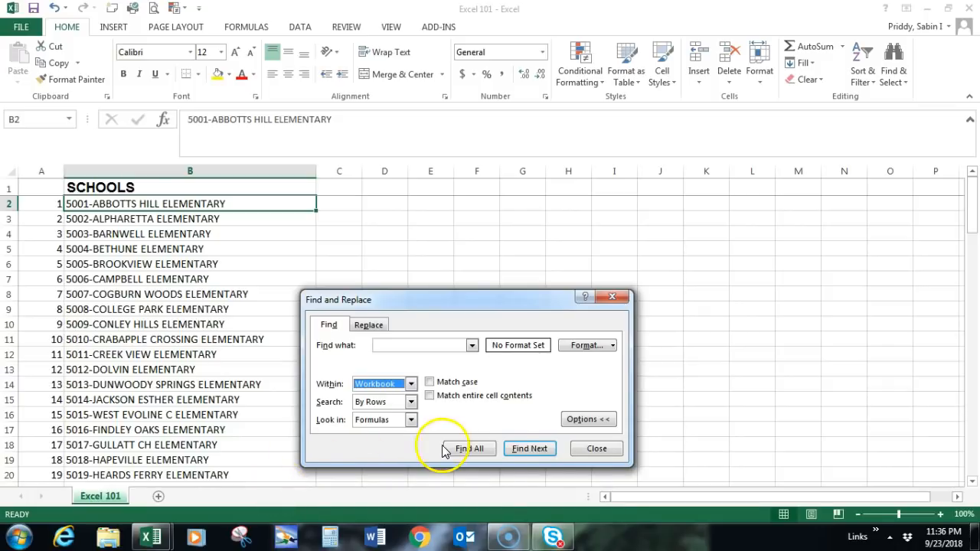
click(597, 453)
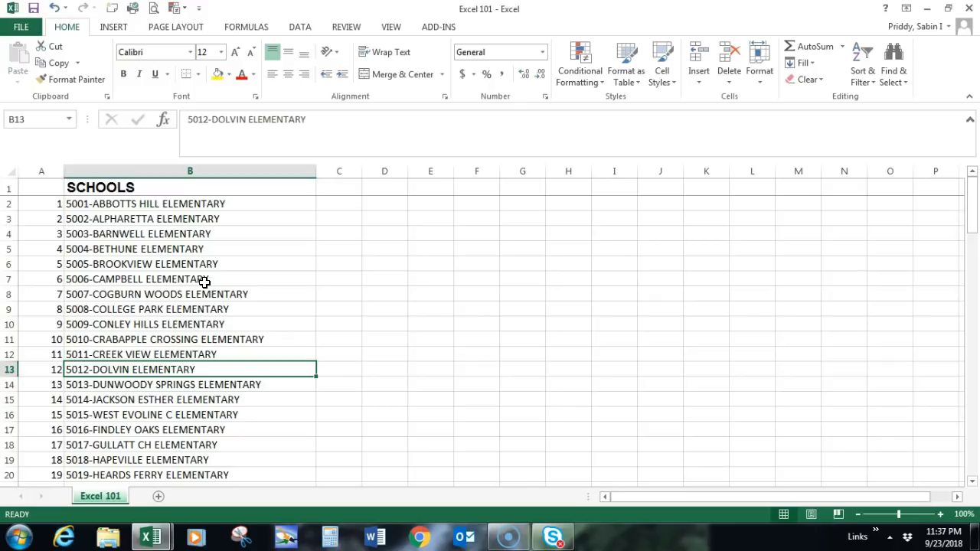
key(ctrl+f)
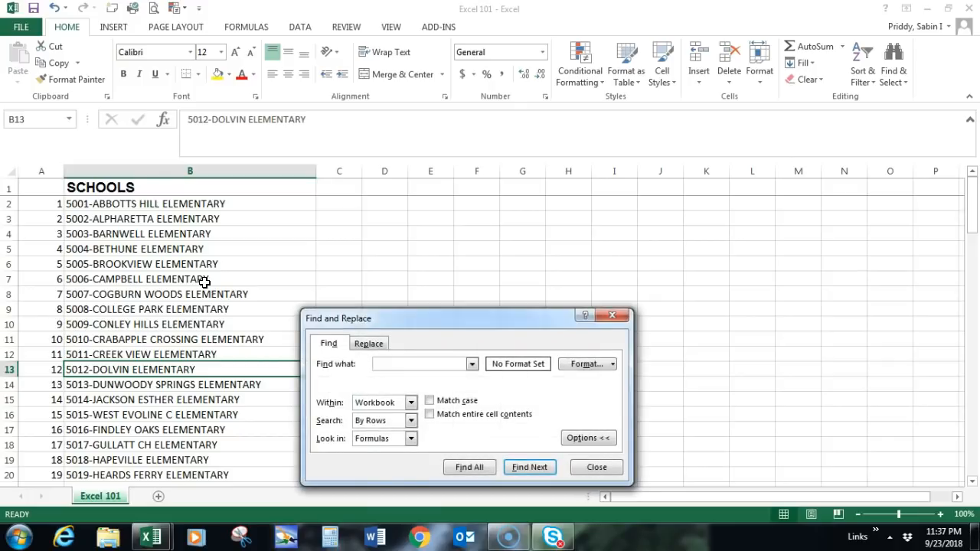
click(608, 471)
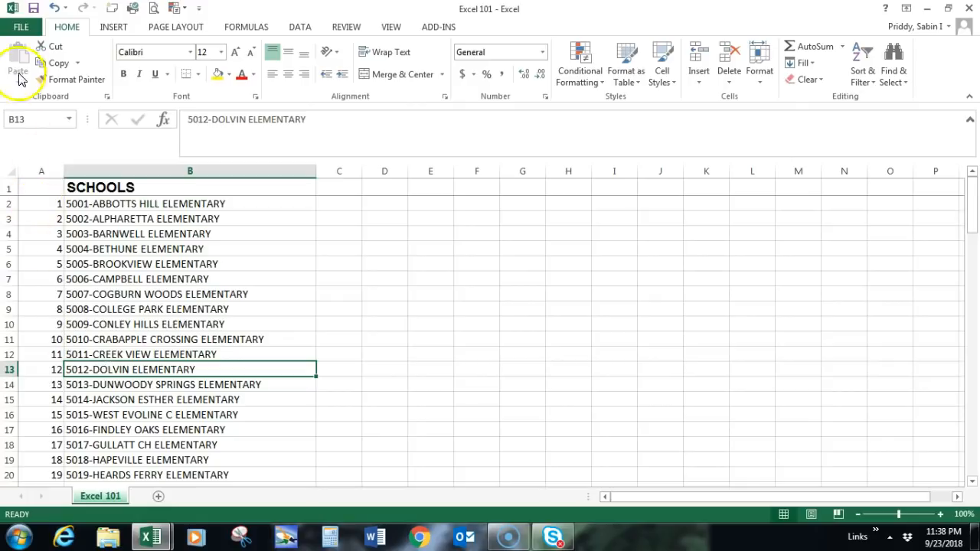
Step: Show the available Save As locations for the Excel 101 workbook
click(21, 27)
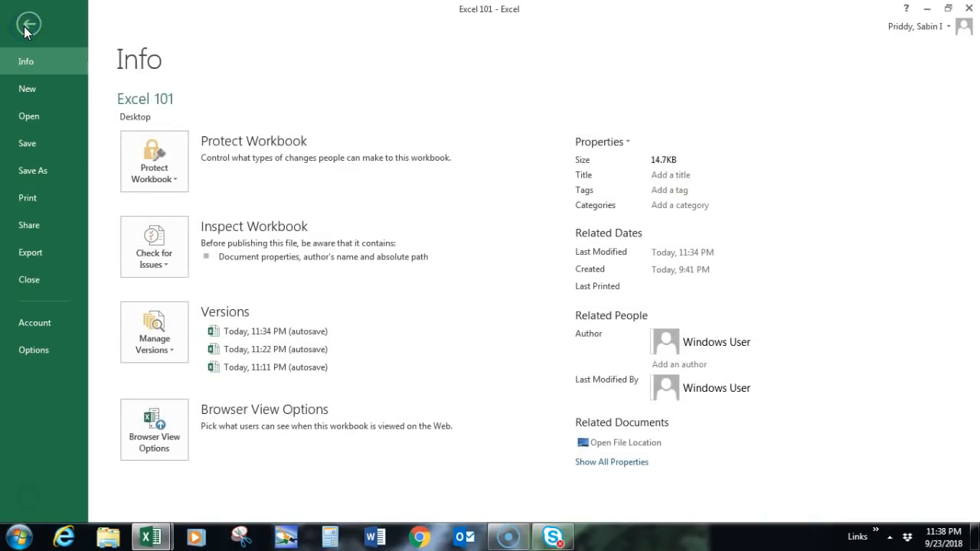
click(36, 170)
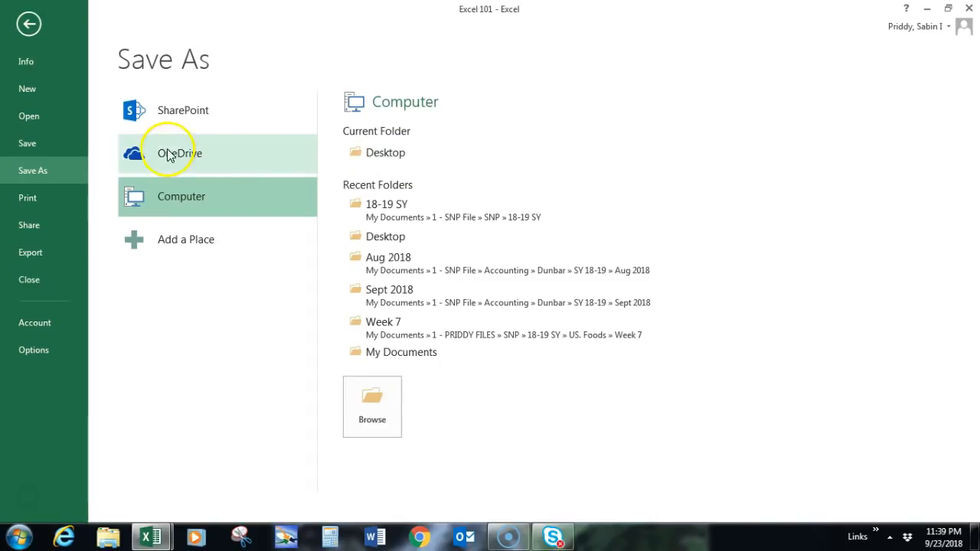
Step: Show the workbook's print settings and examine the page orientation and margin choices, keeping Portrait Orientation and Normal Margins
click(46, 201)
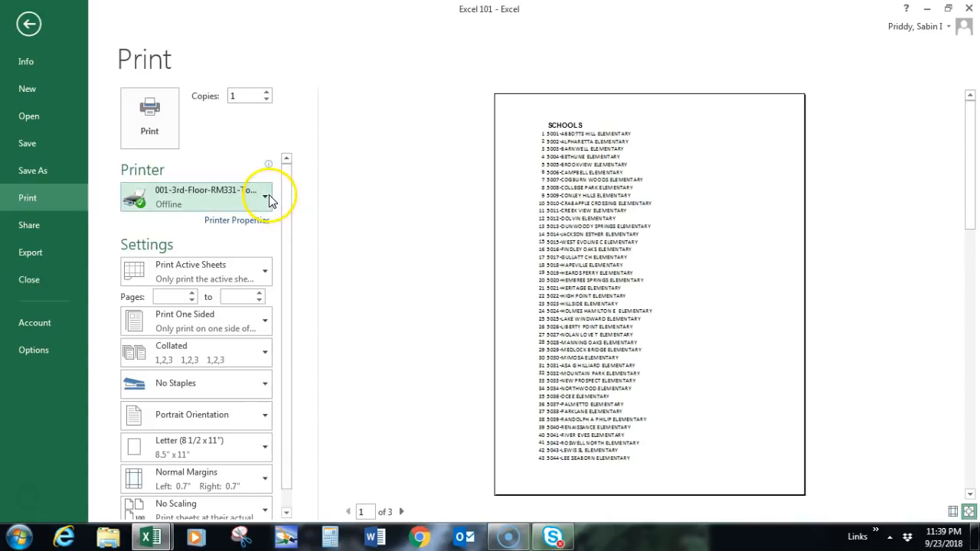
drag(286, 233, 283, 303)
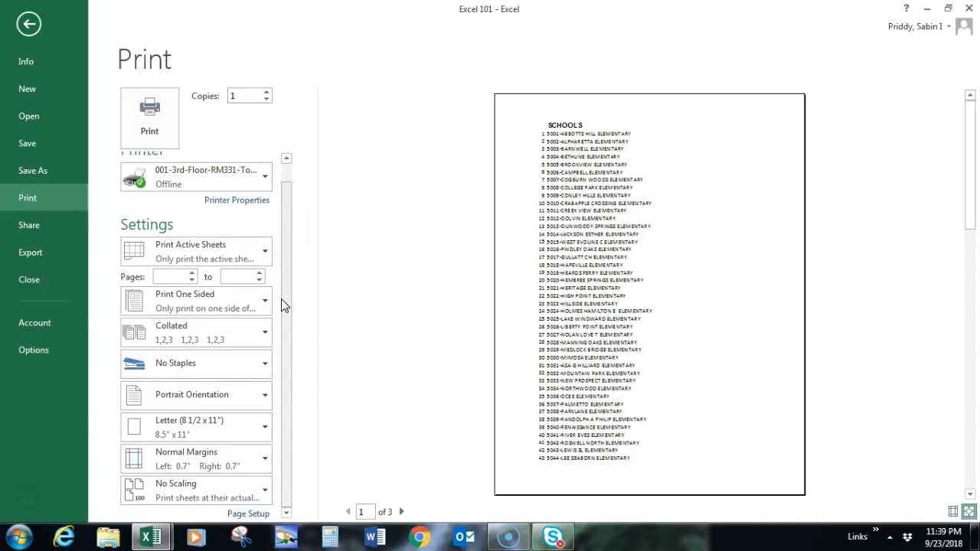
click(257, 400)
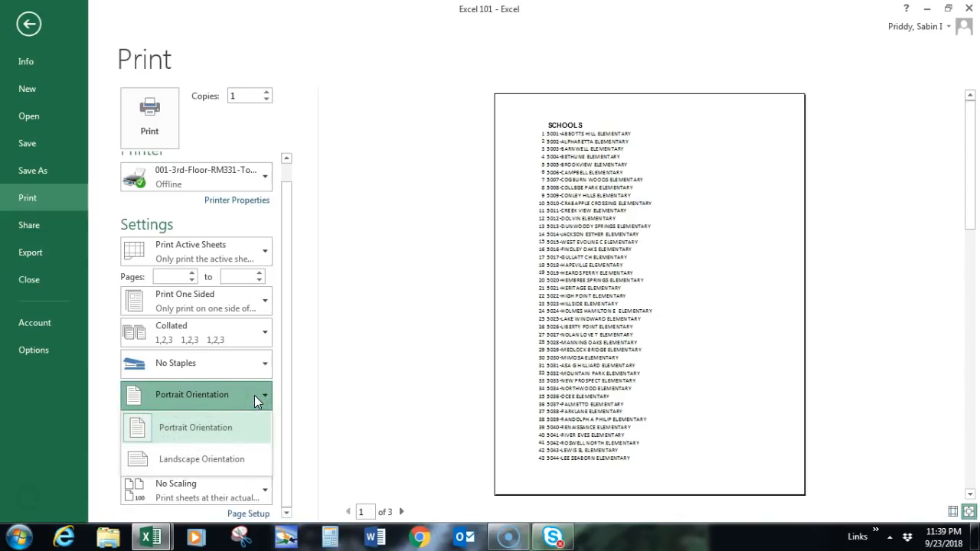
click(255, 397)
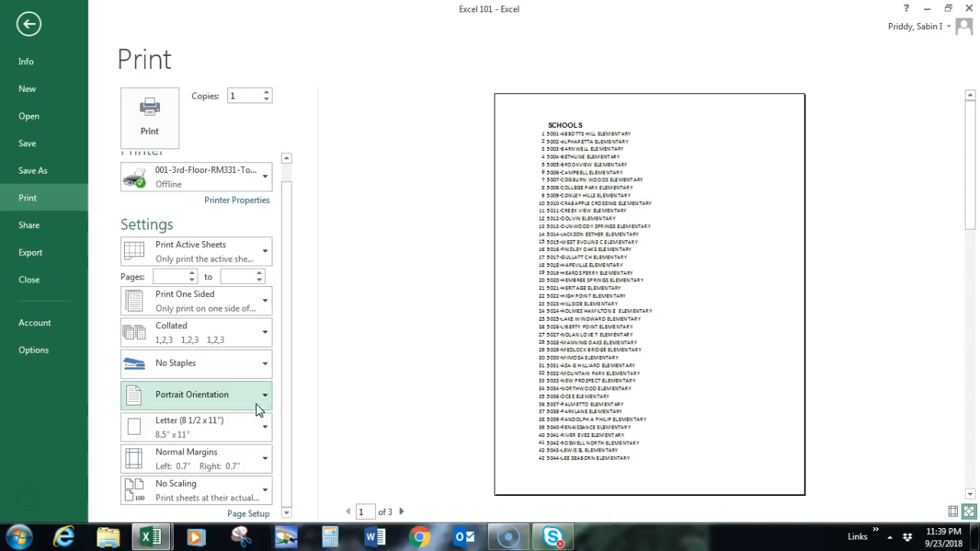
click(255, 457)
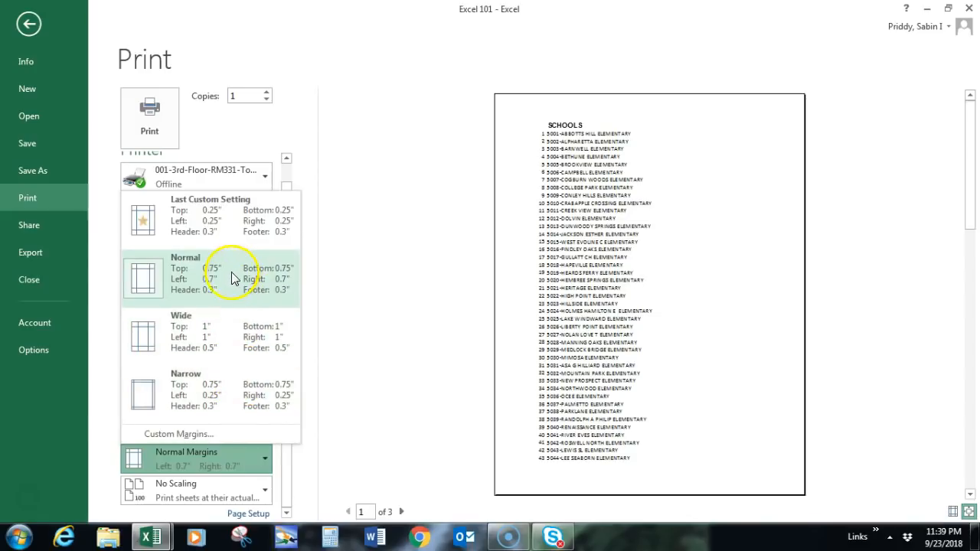
click(222, 457)
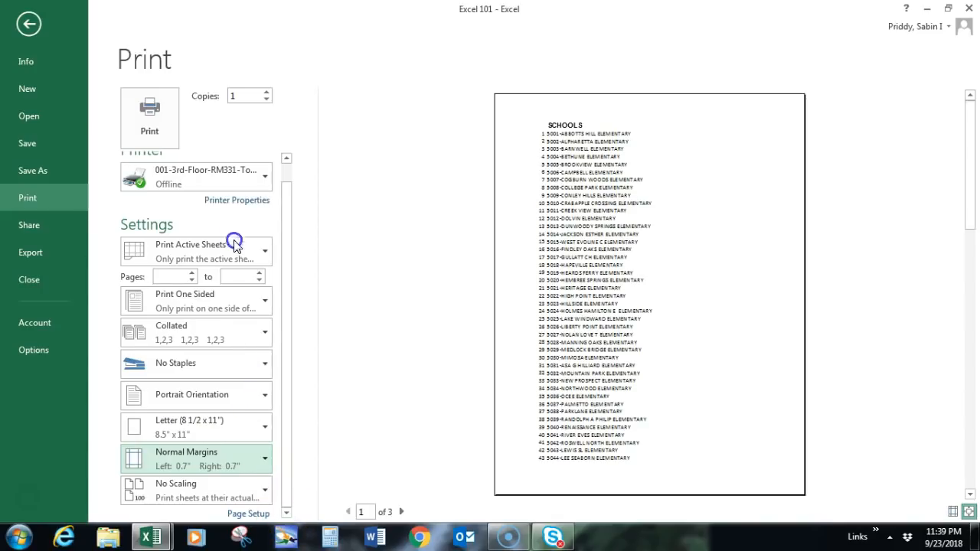
Step: Set the print scaling of the school list to Fit Sheet on One Page
click(201, 499)
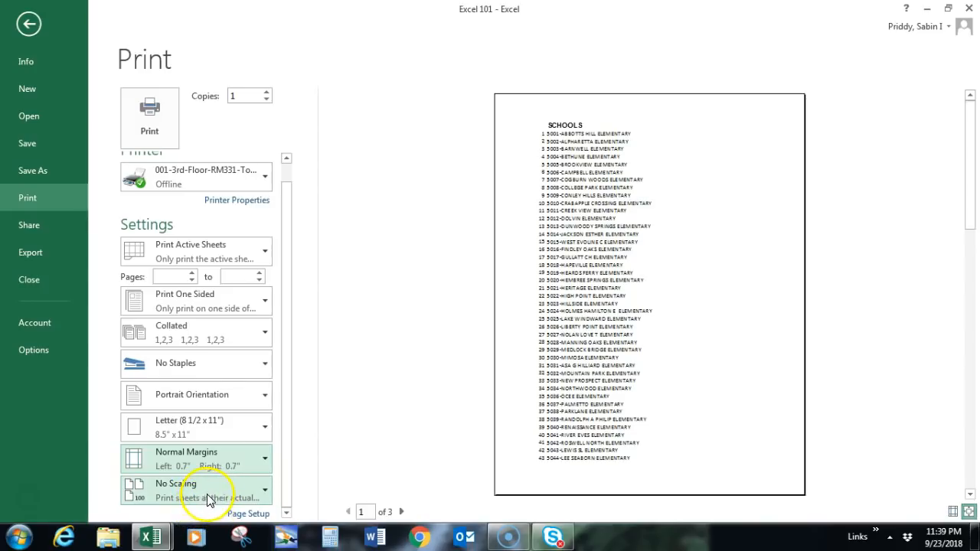
click(207, 495)
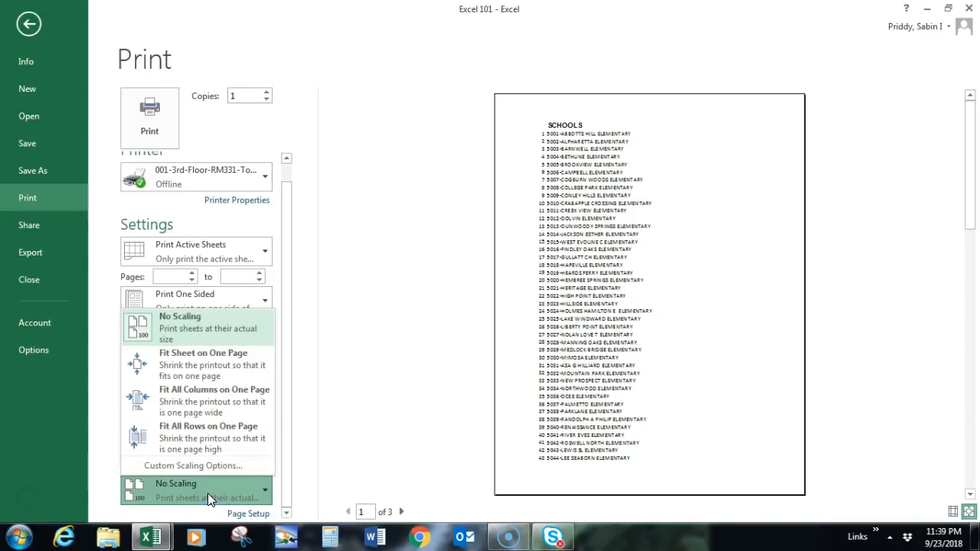
click(183, 373)
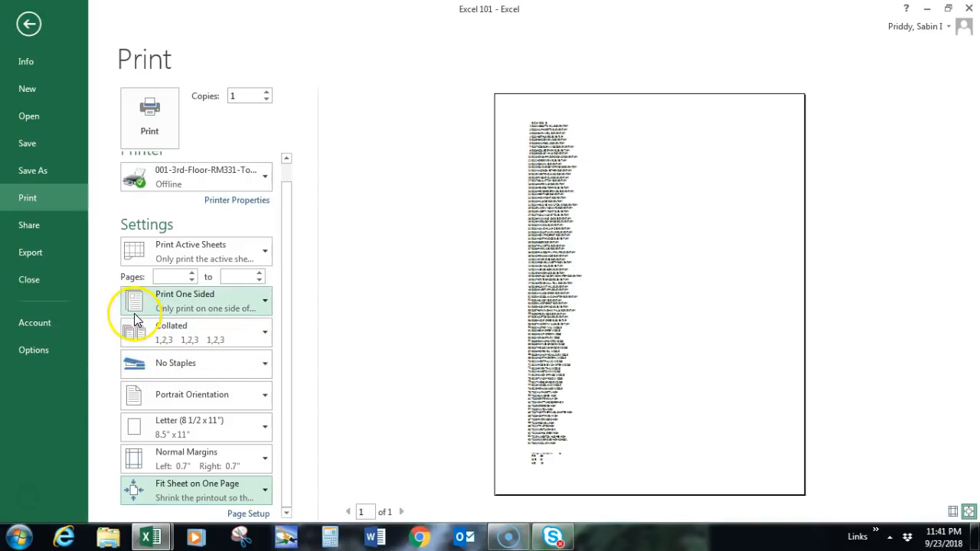
Step: Share the Excel 101 workbook by email, sending it as an attachment
click(44, 229)
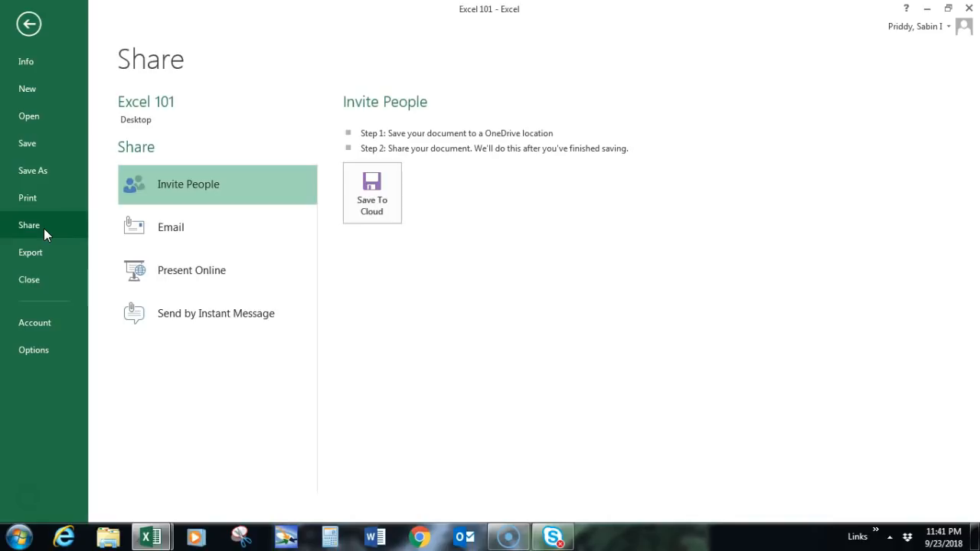
click(185, 226)
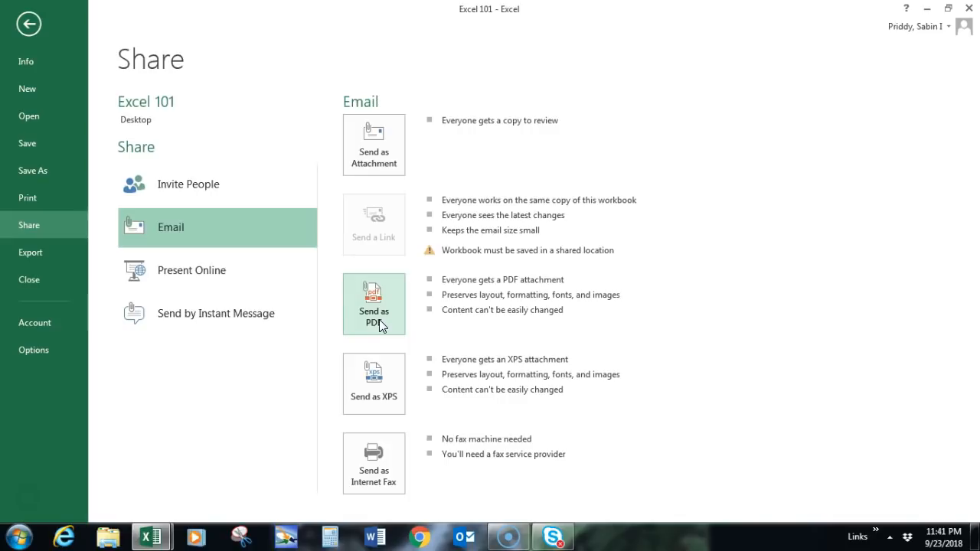
click(378, 163)
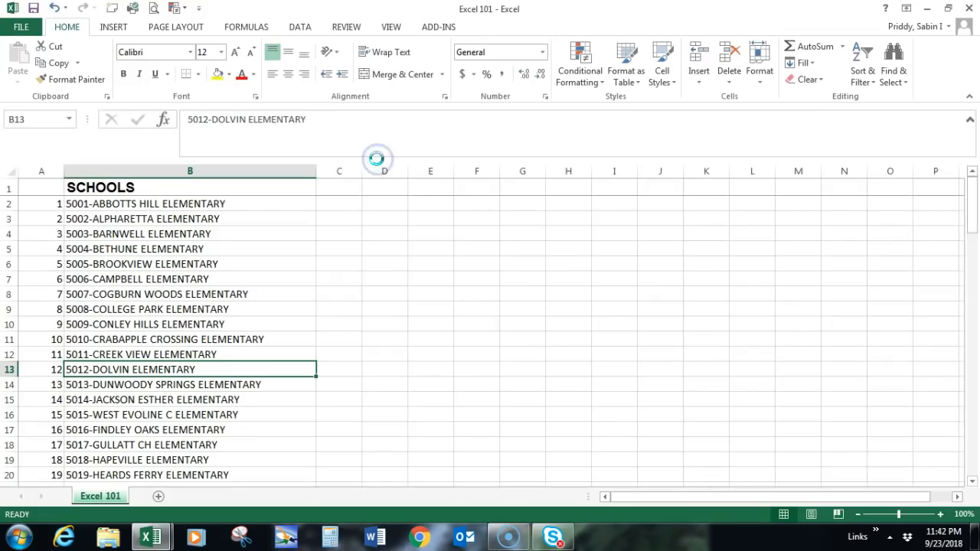